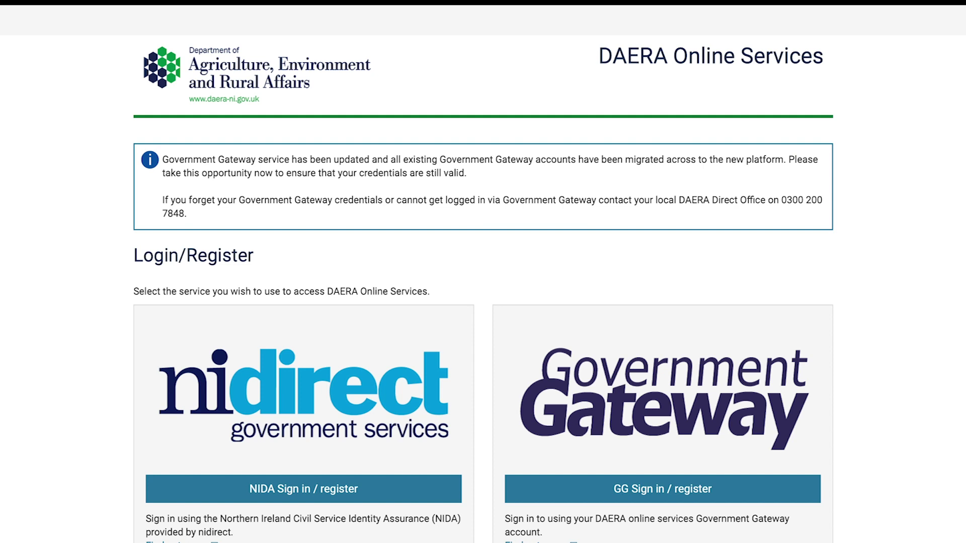
Sign in to Government Gateway with the saved user ID and password from autofill.
click(640, 491)
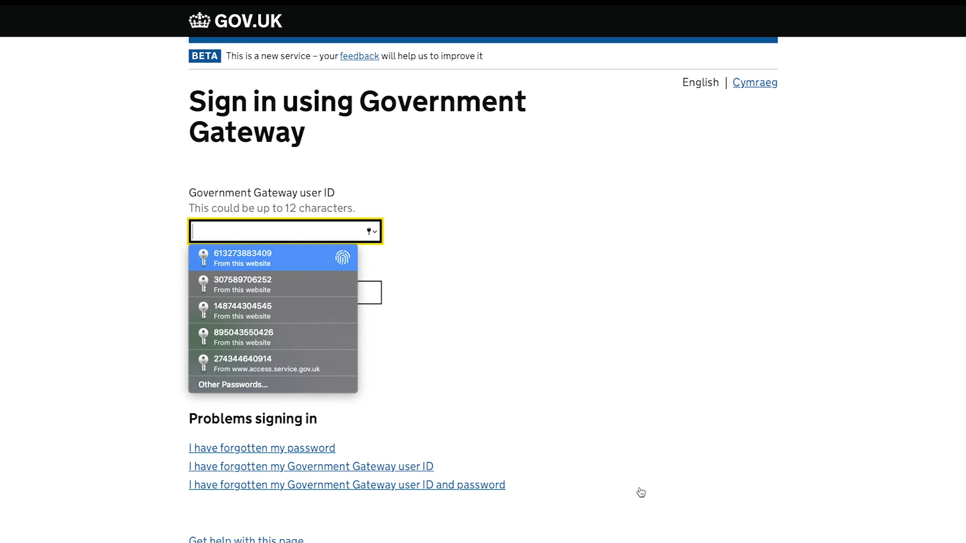
key(Return)
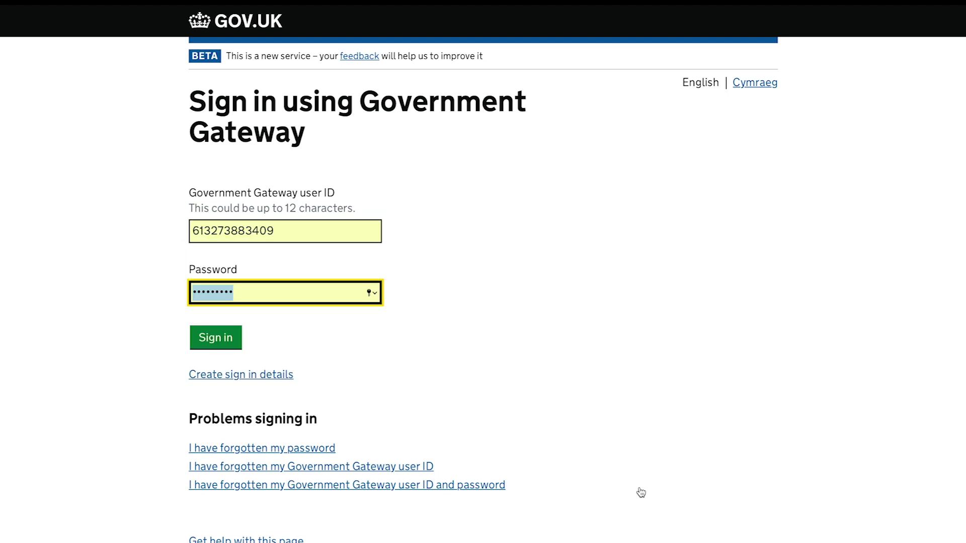
click(210, 341)
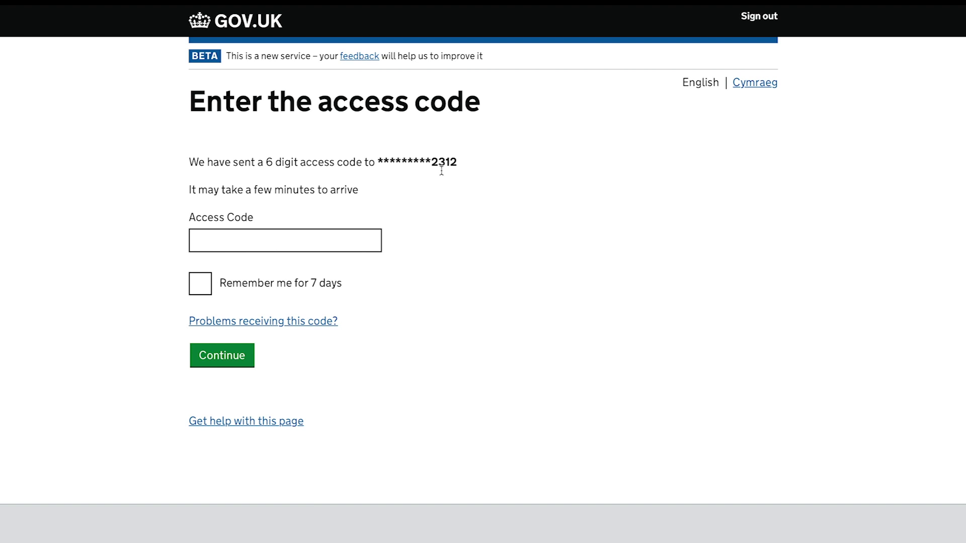
Enter the 6-digit access code sent to the phone to finish signing in.
click(224, 238)
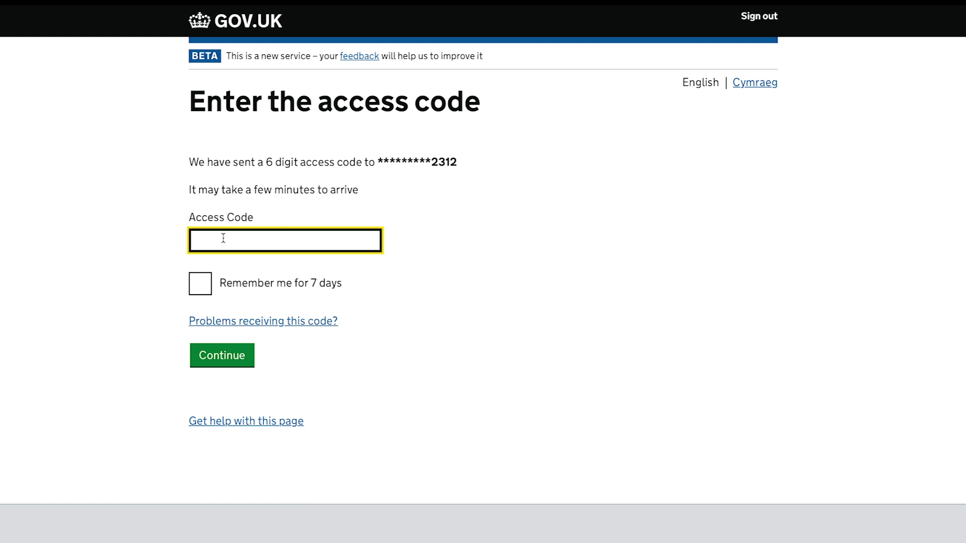
text(123456)
click(205, 358)
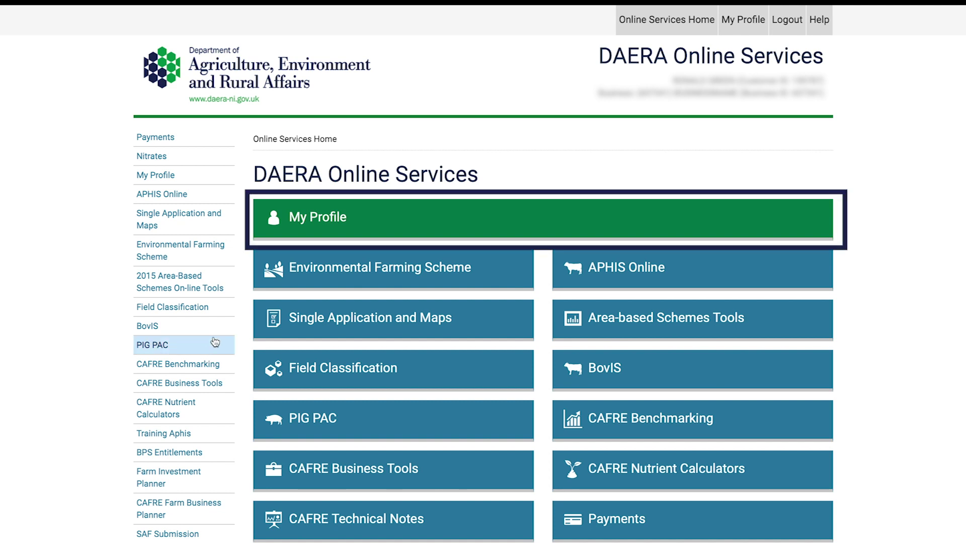
Open My Profile's Login Details, manage the Gateway profile, and choose to stay signed in.
click(328, 221)
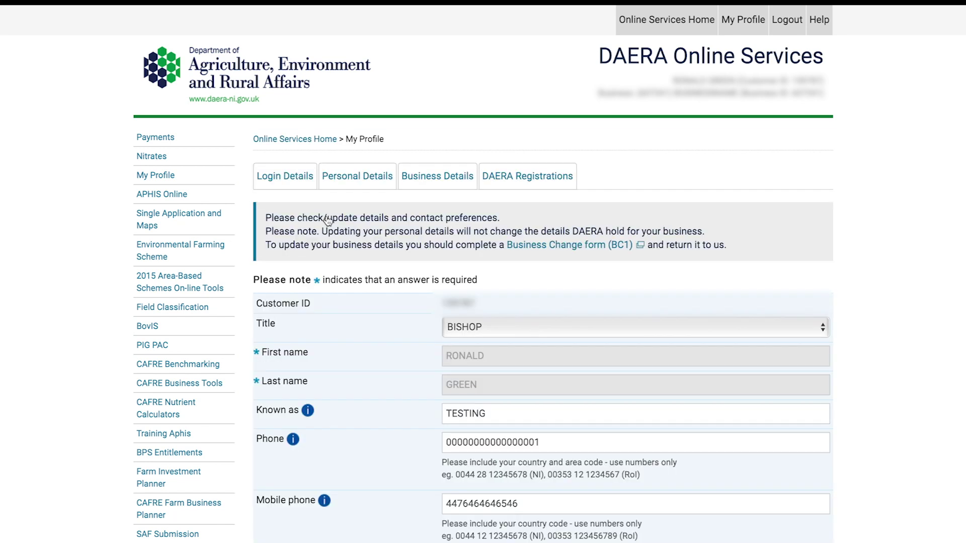
click(276, 181)
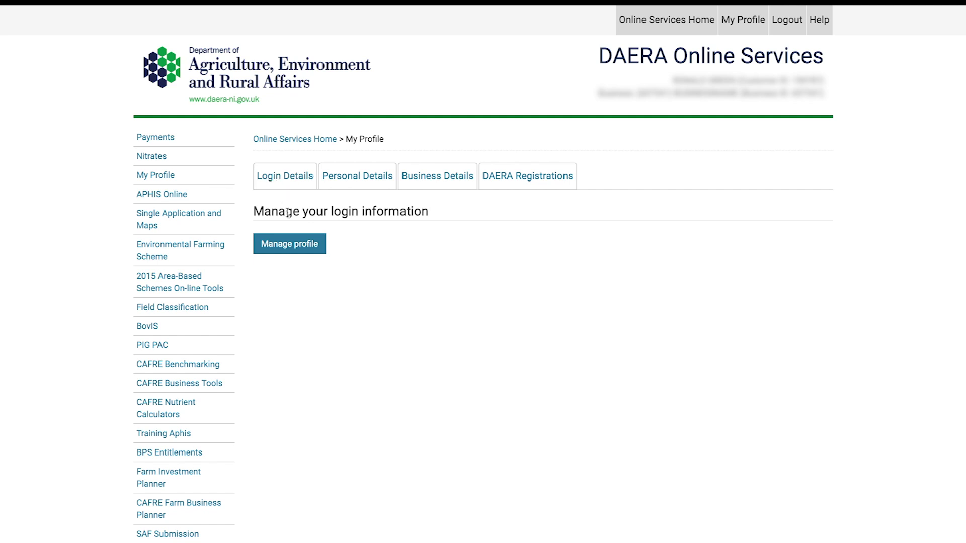
click(288, 245)
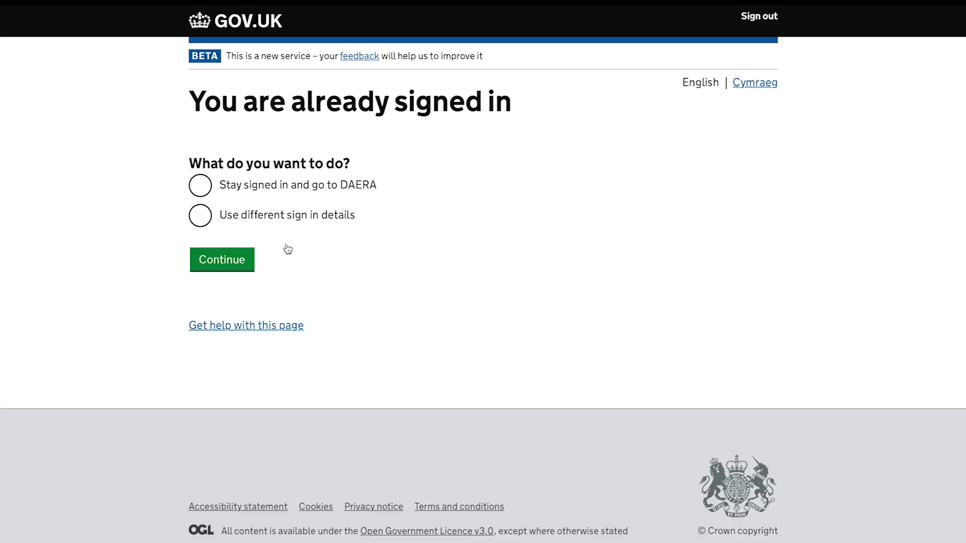
click(200, 187)
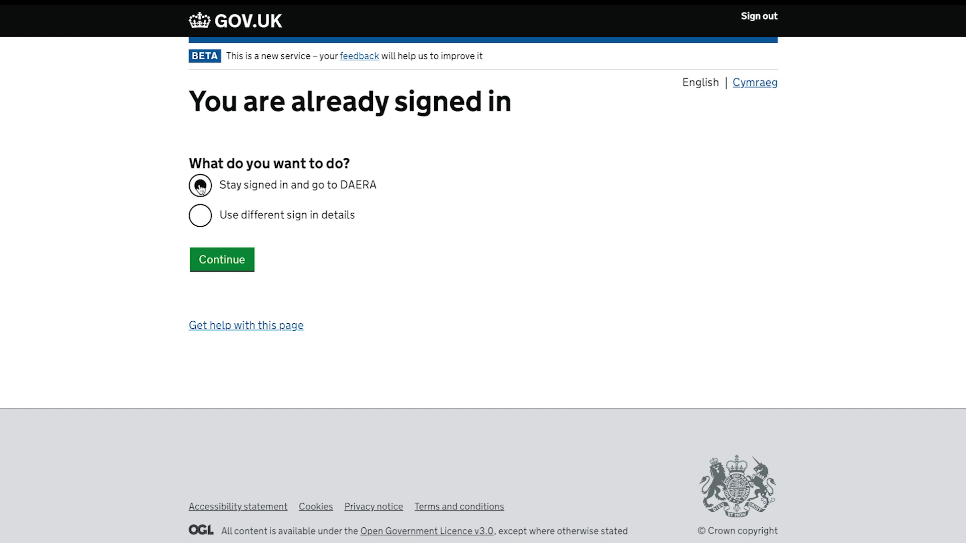
click(215, 262)
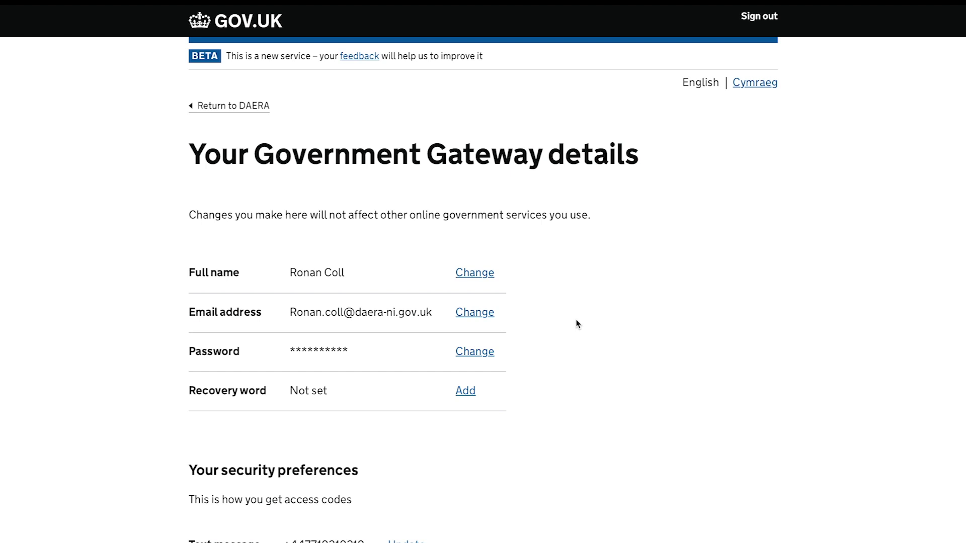
scroll(577, 323, down, 2)
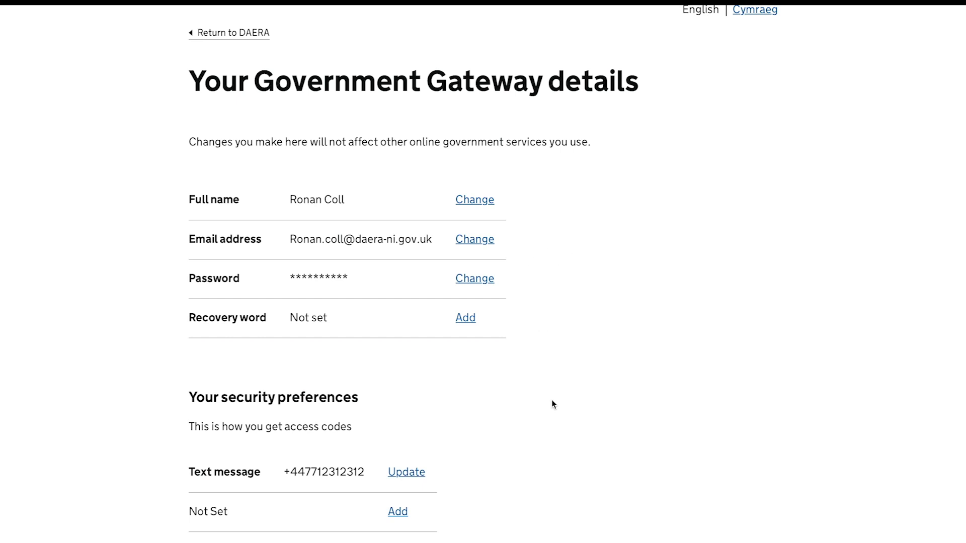
scroll(552, 401, down, 4)
scroll(552, 402, down, 1)
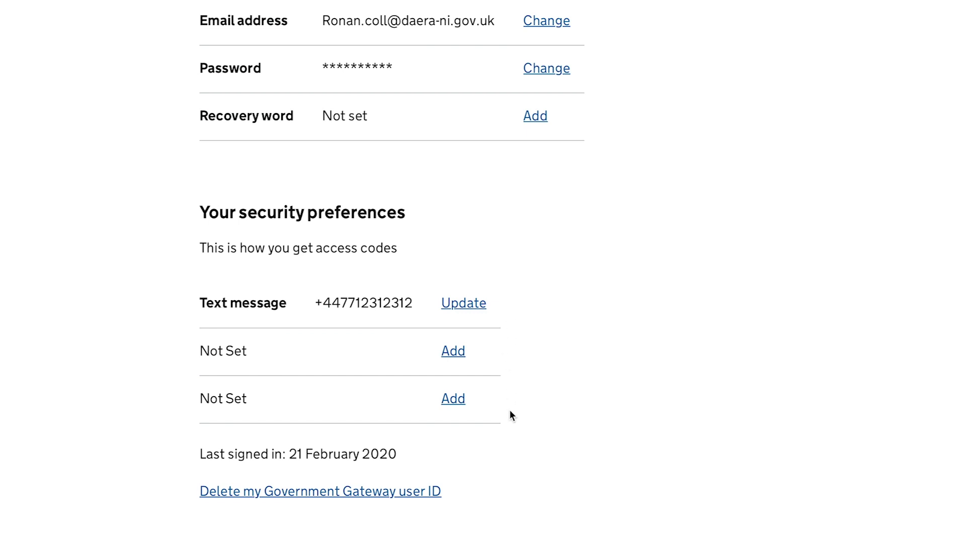
Choose to change the text-message phone number and confirm it is a UK mobile.
click(467, 307)
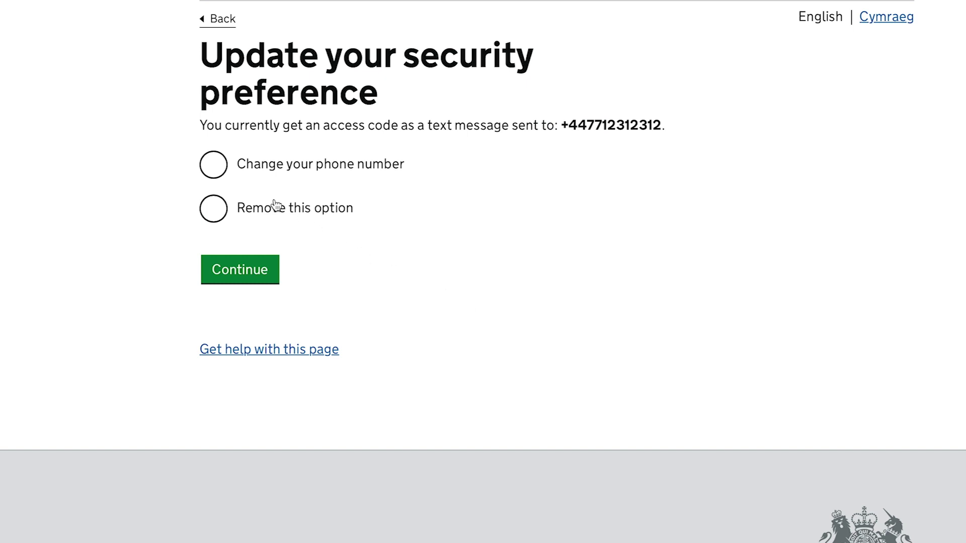
click(215, 165)
click(225, 270)
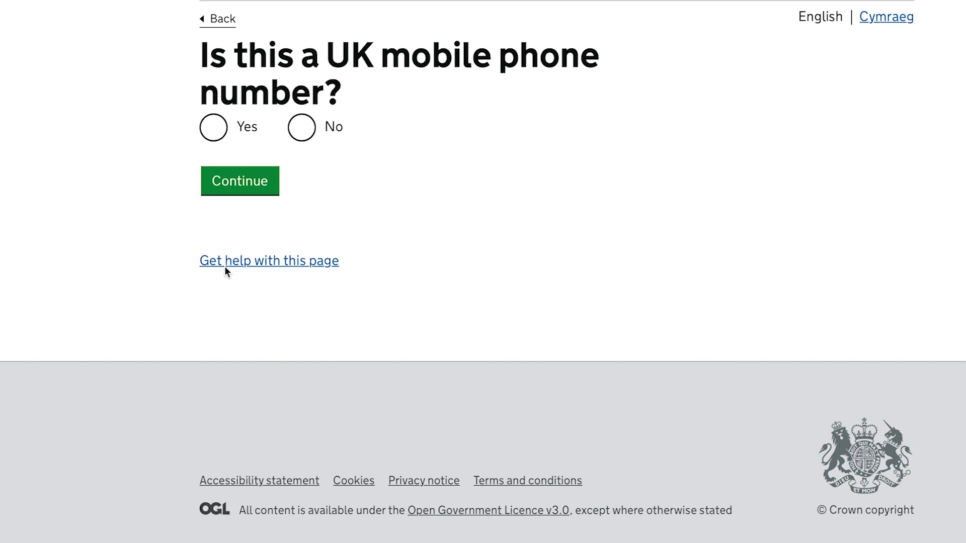
click(217, 128)
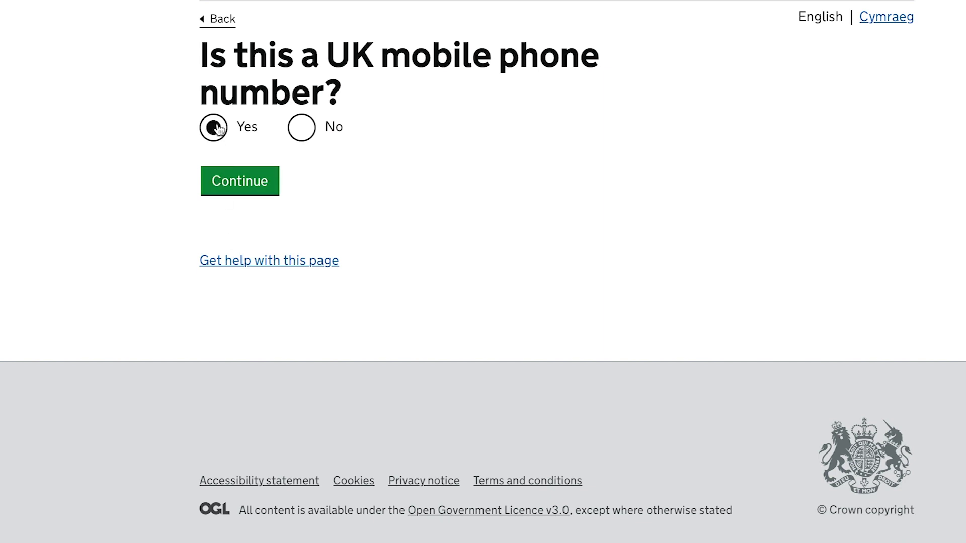
click(232, 178)
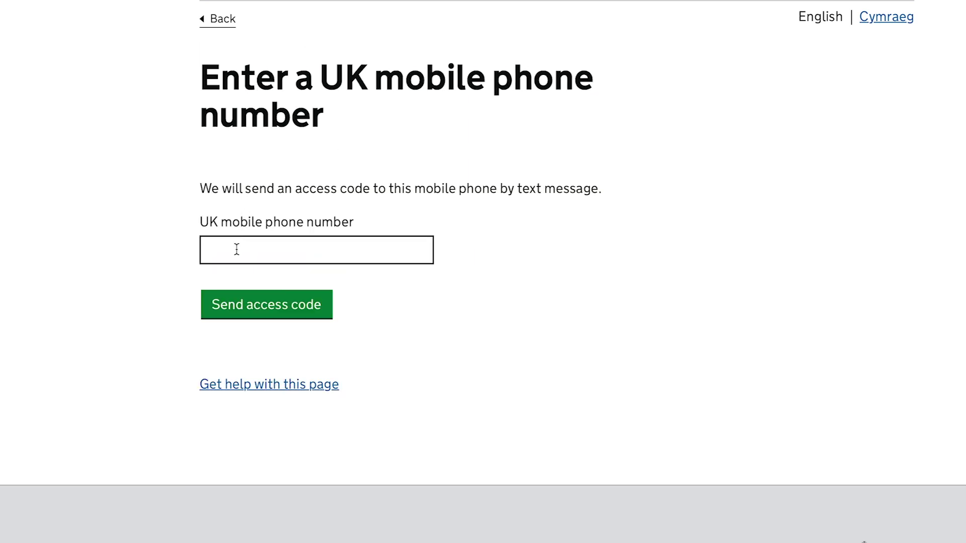
Enter the new mobile number and verify it with the texted access code.
click(237, 250)
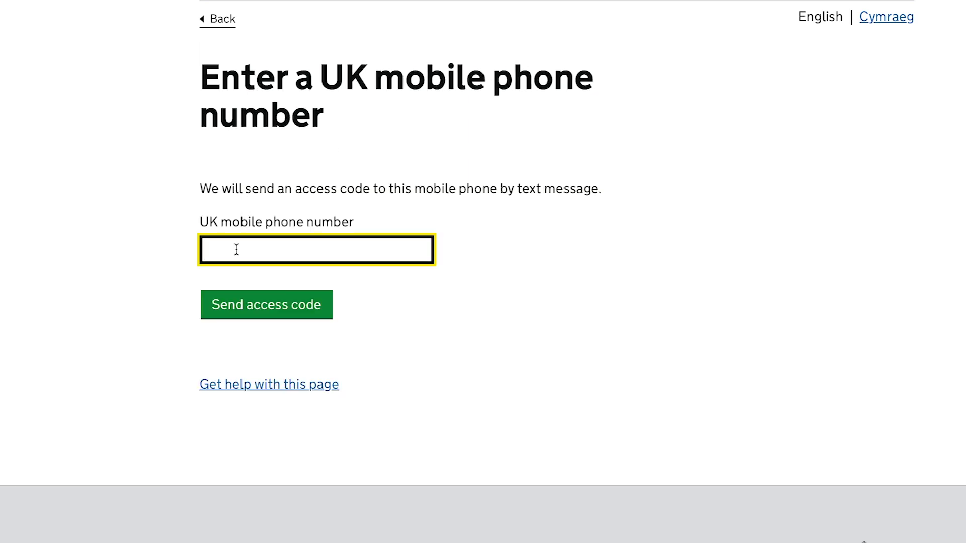
click(224, 309)
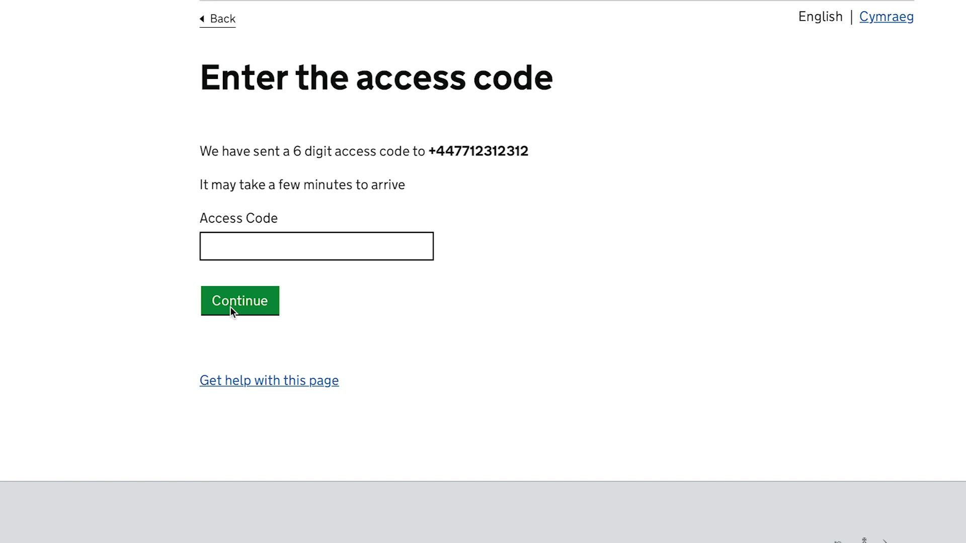
click(228, 247)
text(123)
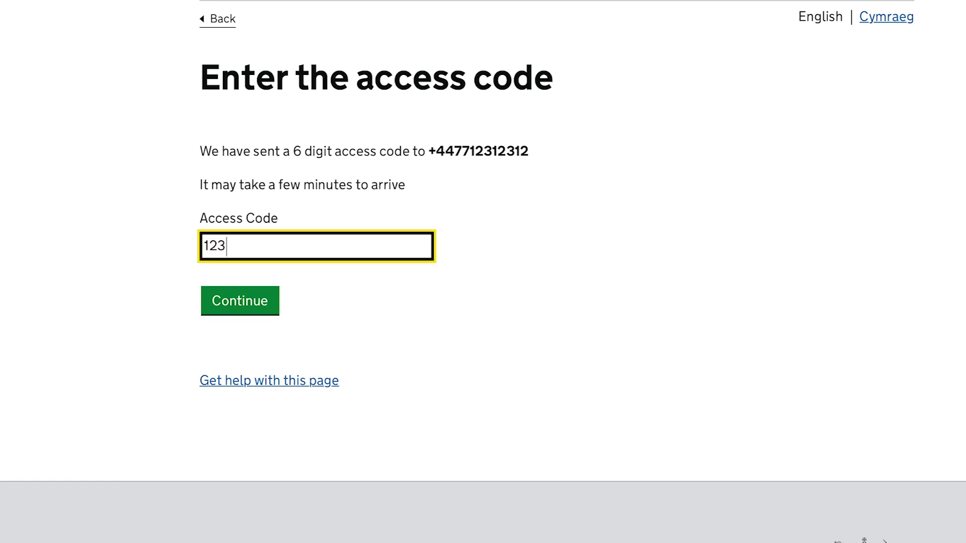
text(456)
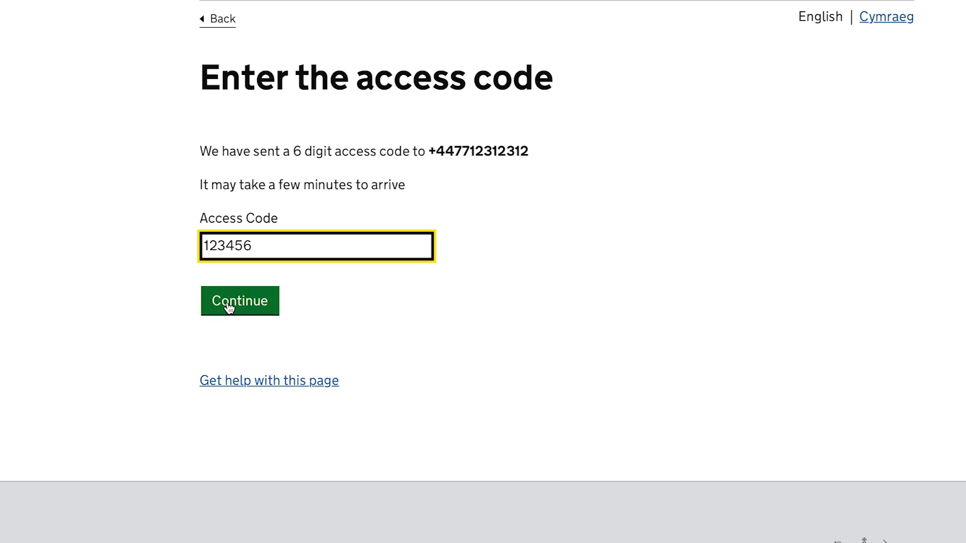
click(228, 308)
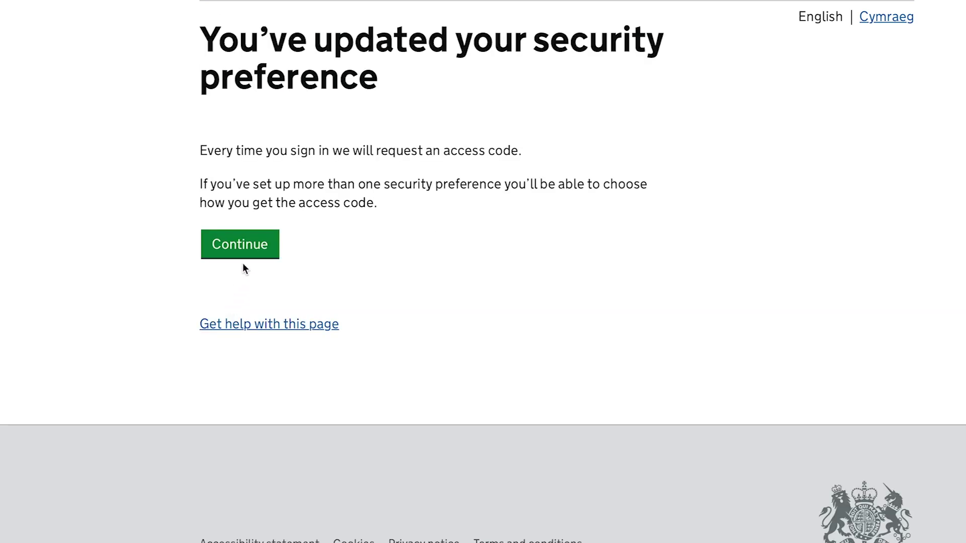
Return to the Gateway details page and scroll down to Your security preferences.
click(245, 250)
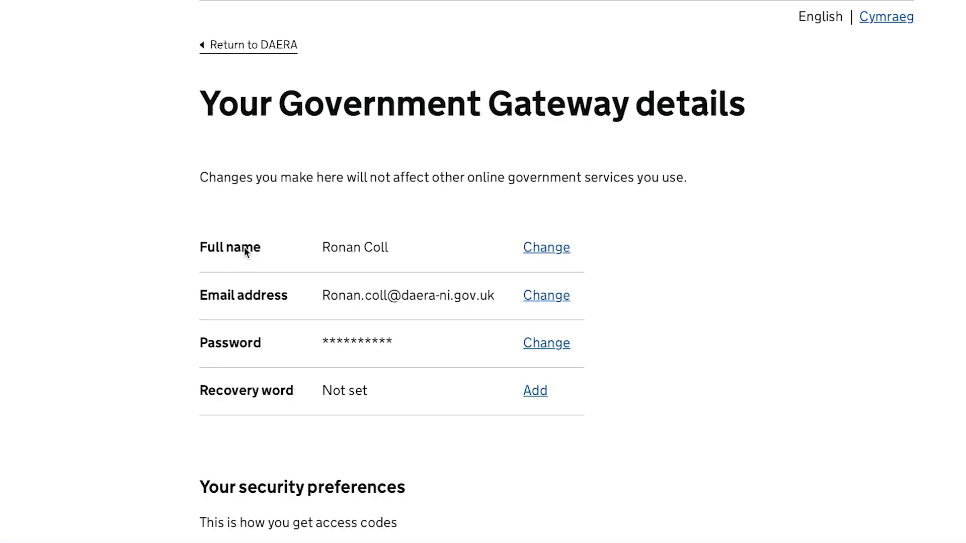
scroll(244, 252, down, 4)
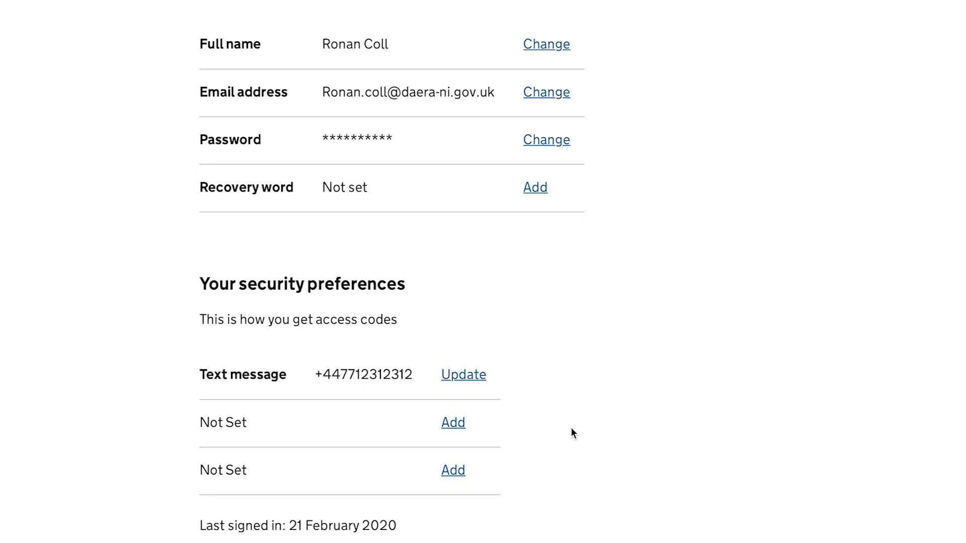
scroll(572, 429, down, 2)
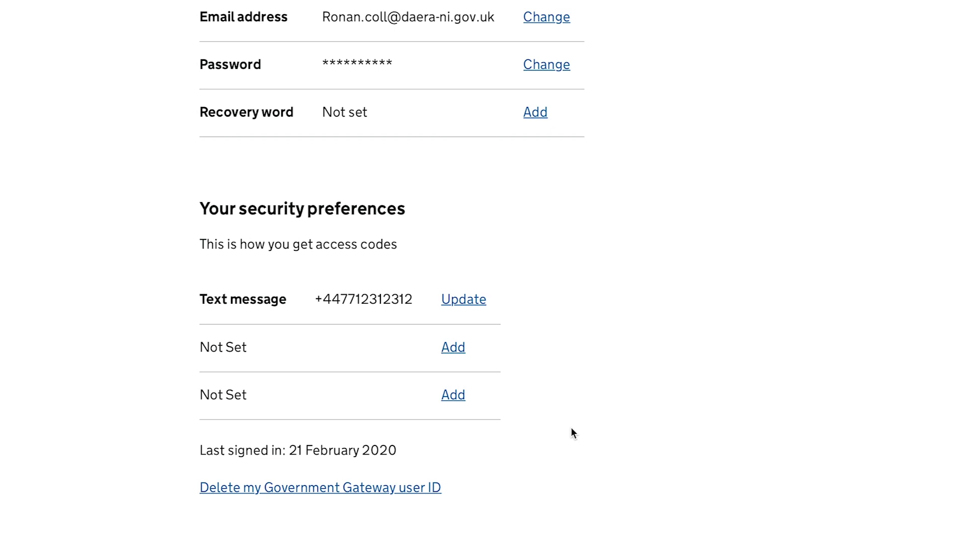
scroll(572, 428, down, 1)
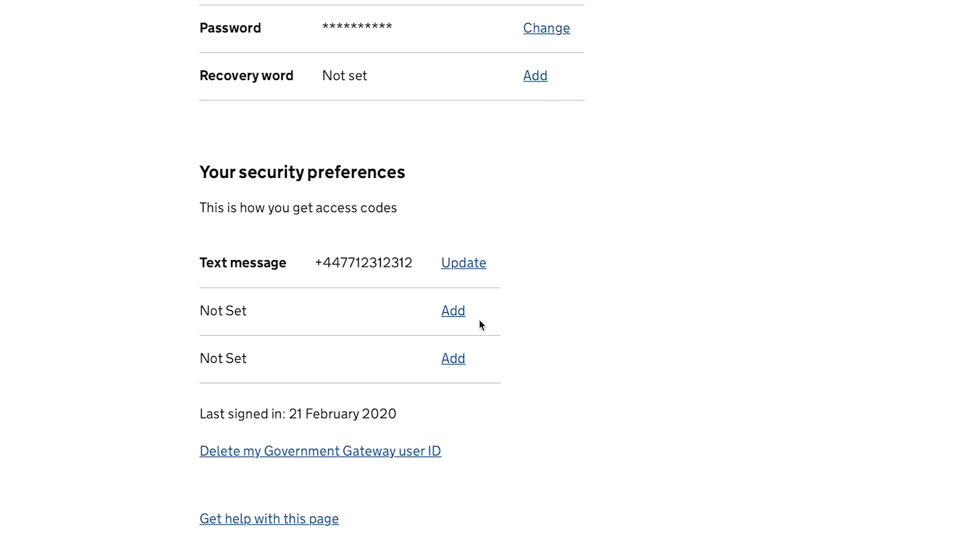
Add a second security preference using text message to a UK mobile.
click(452, 314)
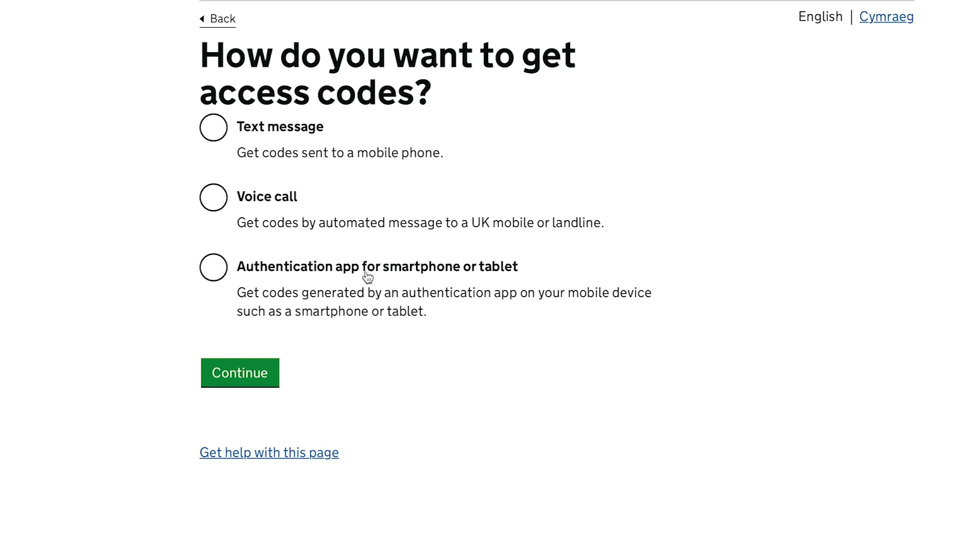
click(213, 129)
click(232, 372)
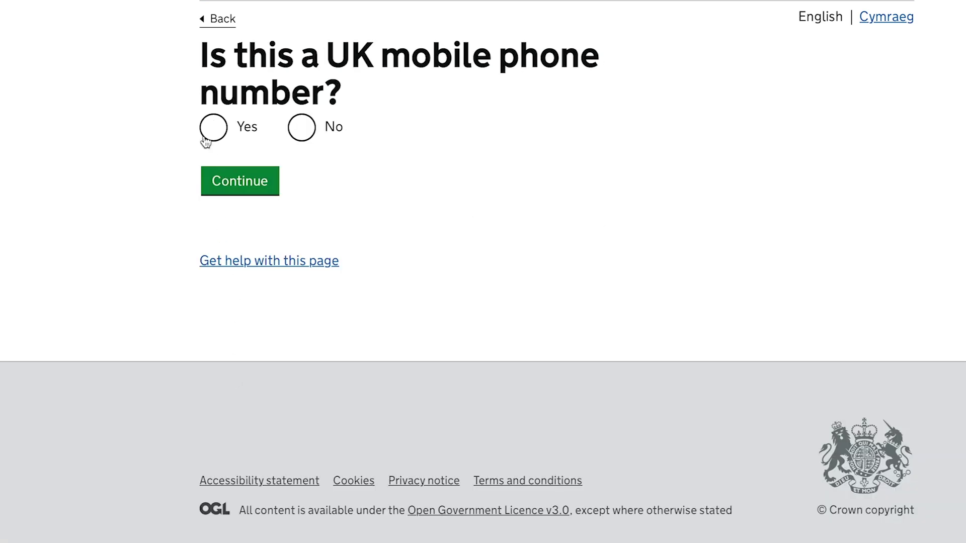
click(213, 123)
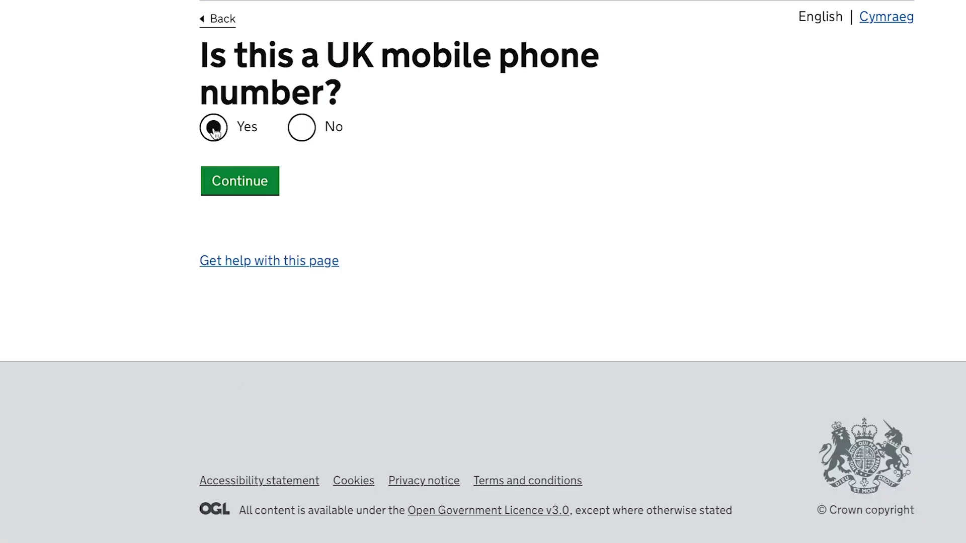
click(237, 183)
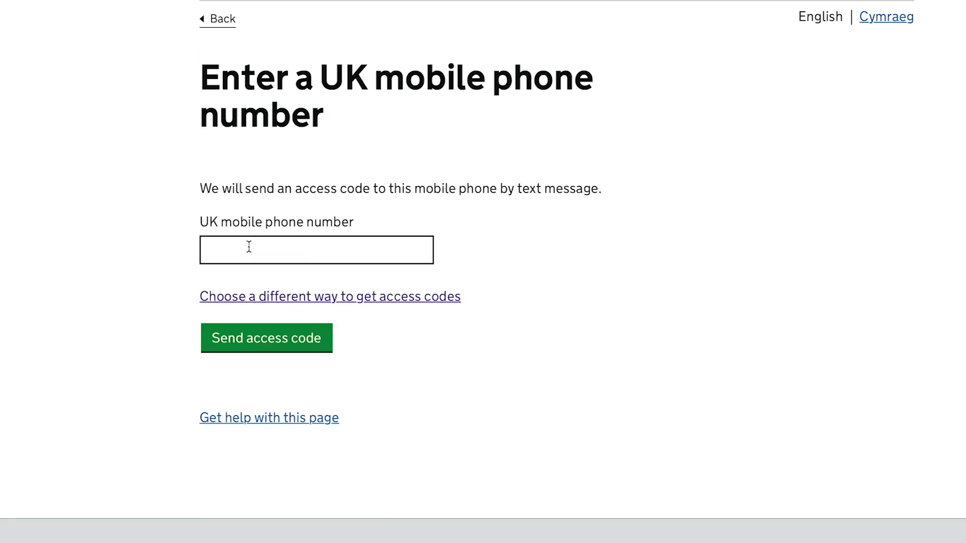
Enter the second mobile number and verify it with the texted access code.
click(249, 247)
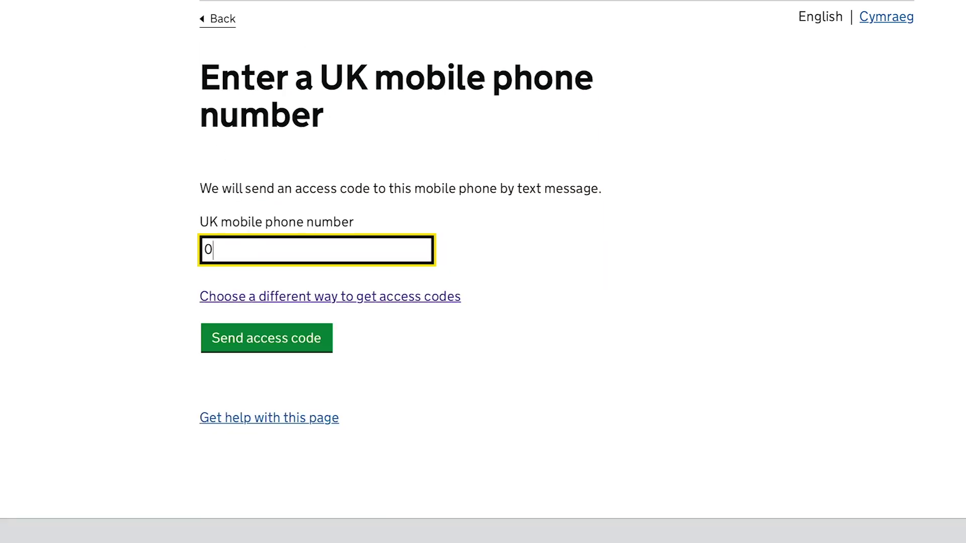
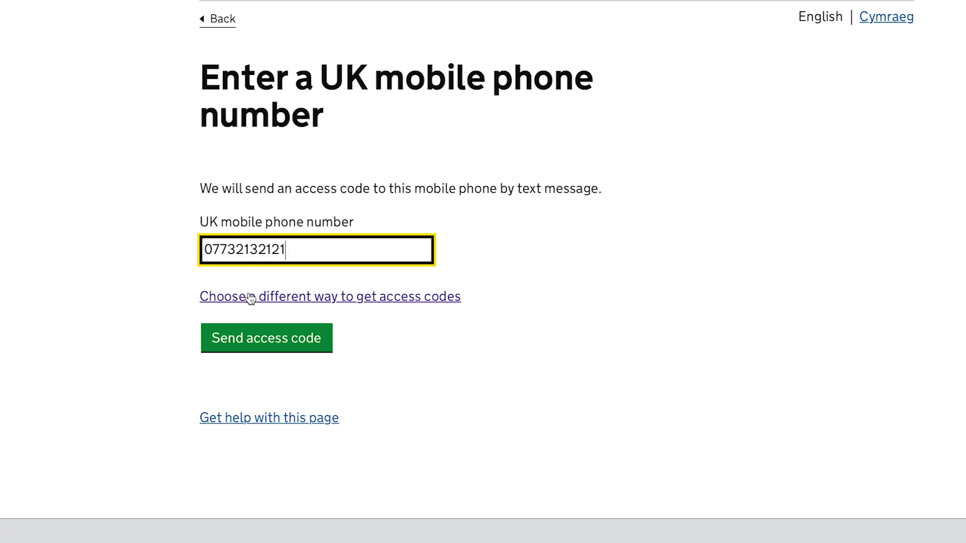
click(246, 337)
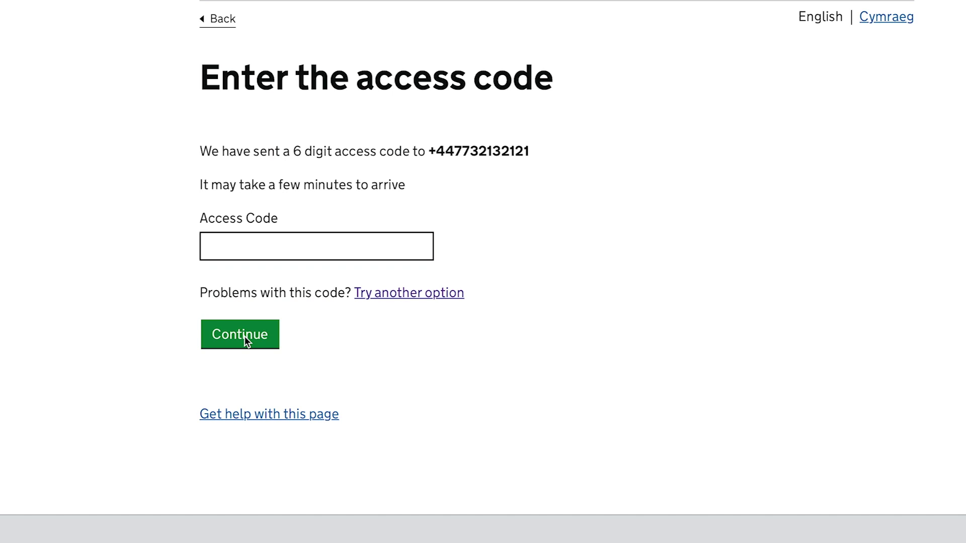
click(242, 248)
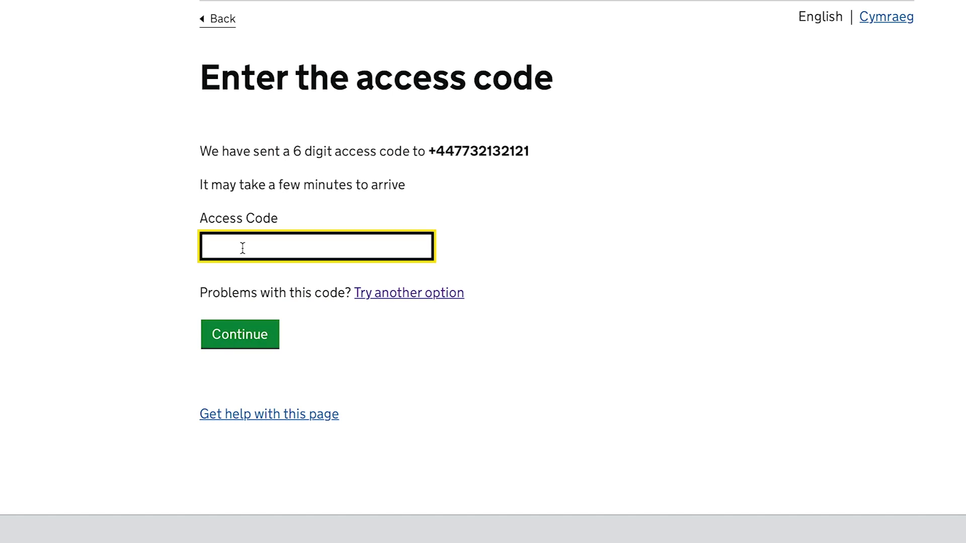
text(123456)
click(243, 328)
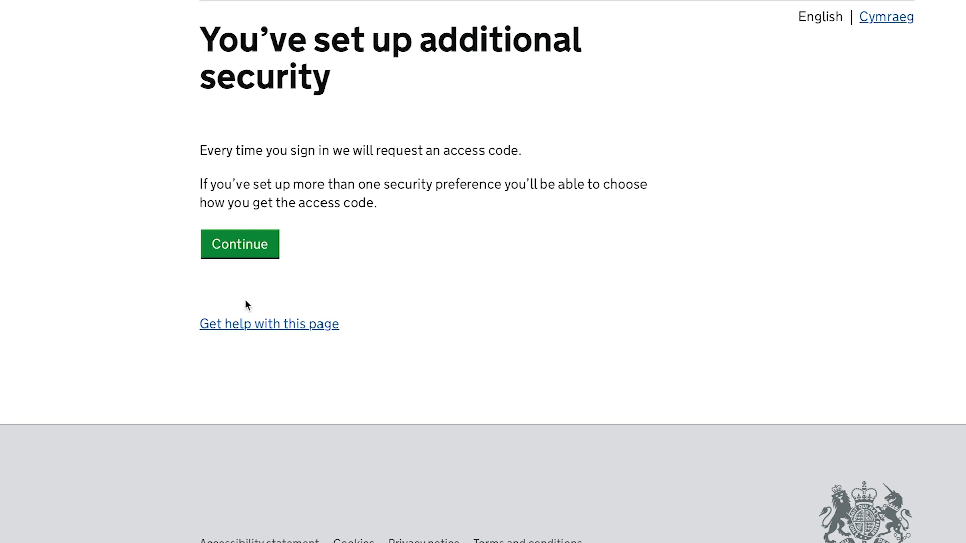
Return to the Gateway details page and scroll to the security preferences.
click(239, 244)
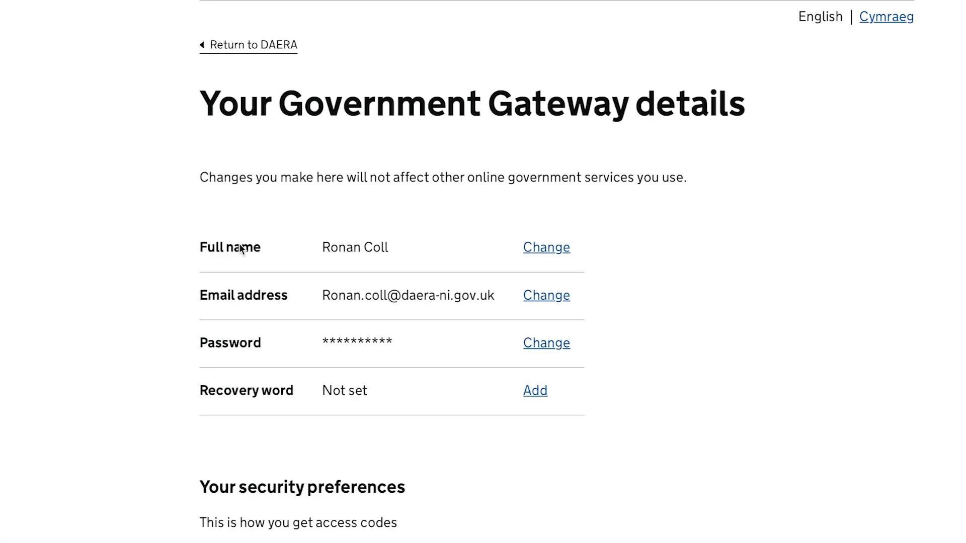
scroll(660, 458, down, 5)
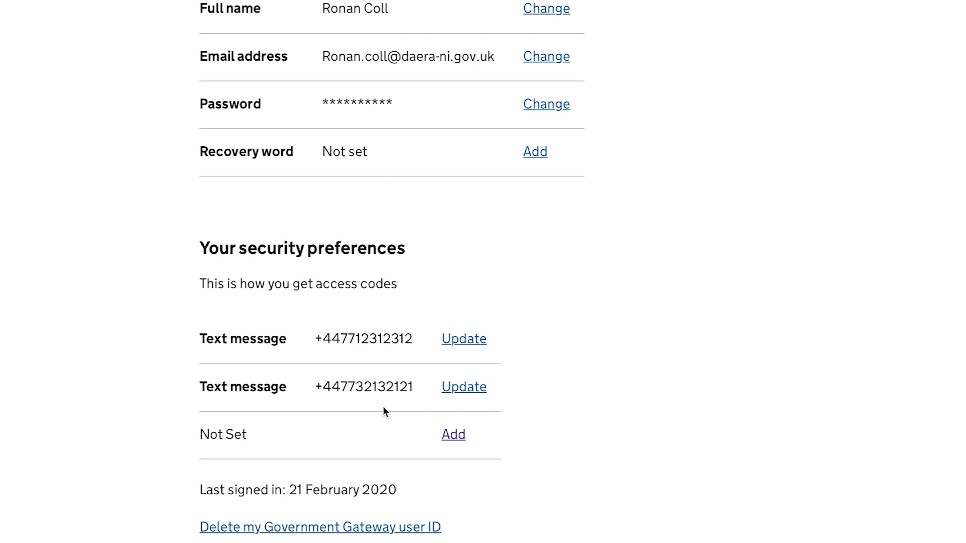
Add a third security preference on the Not Set row using voice call.
click(454, 436)
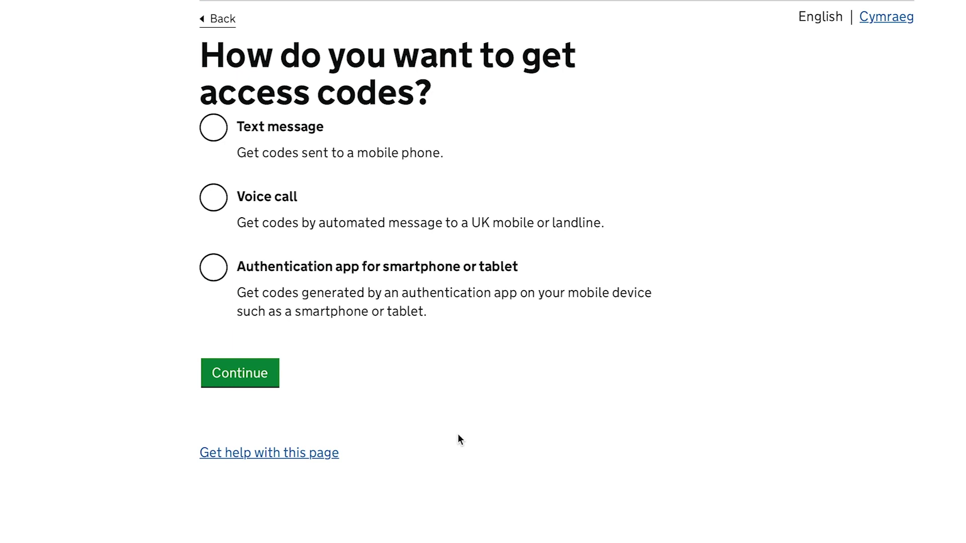
click(214, 201)
click(233, 374)
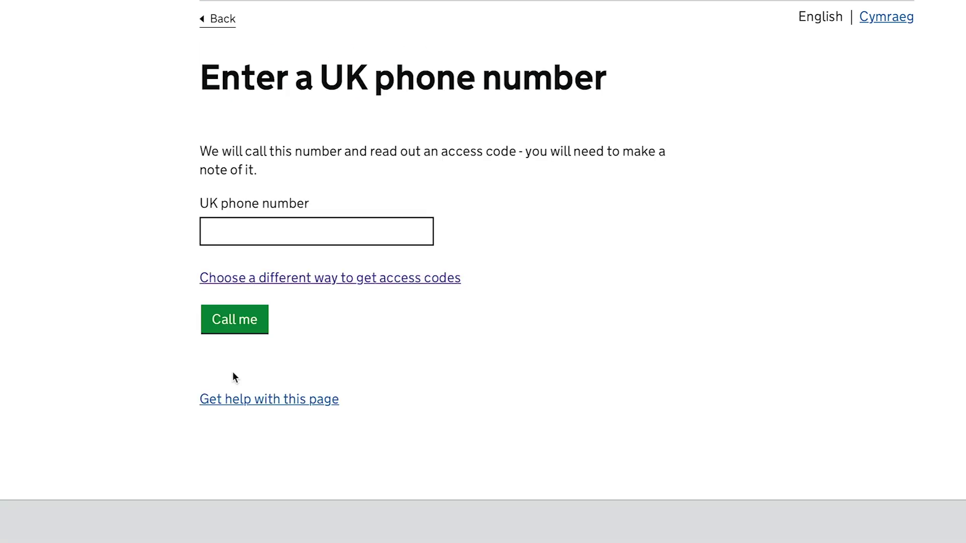
Enter the landline number and verify it with the access code from the phone call.
click(228, 226)
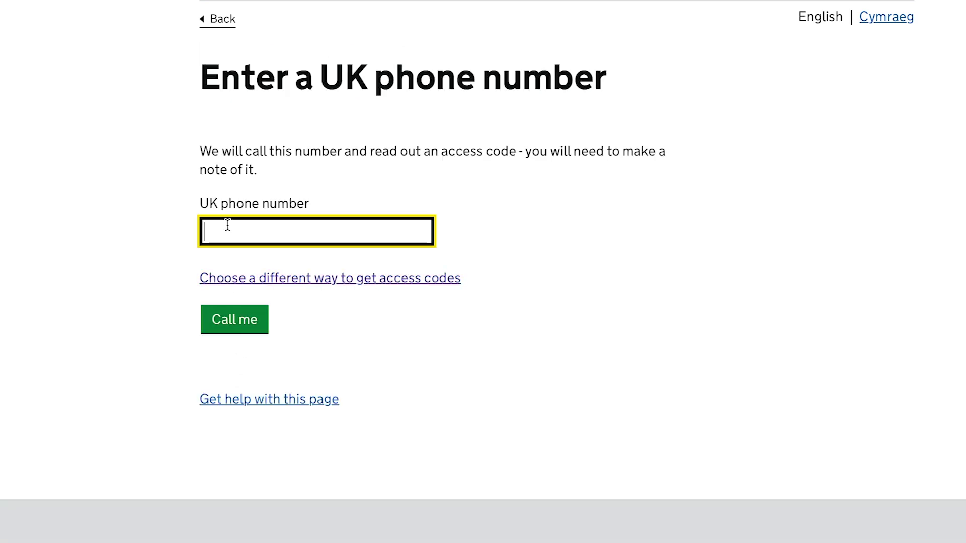
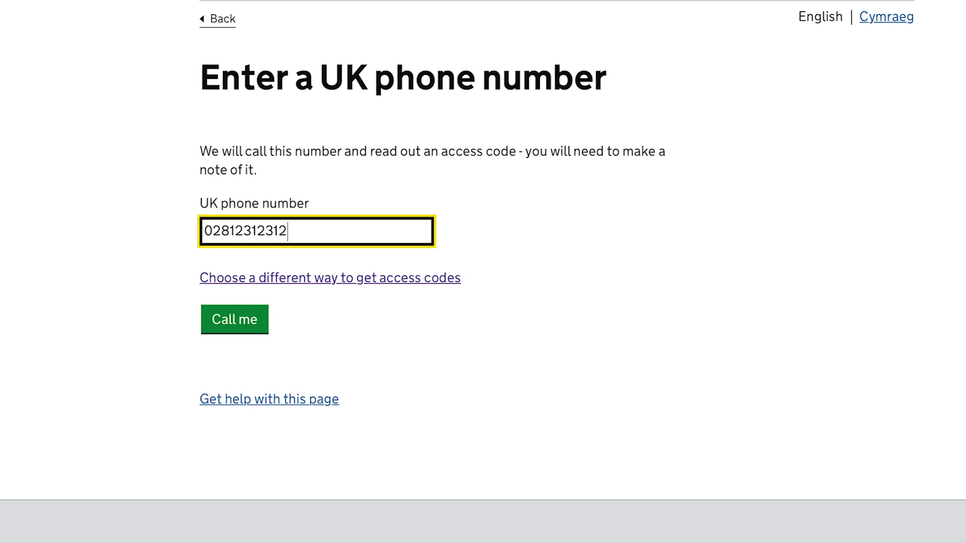
click(230, 320)
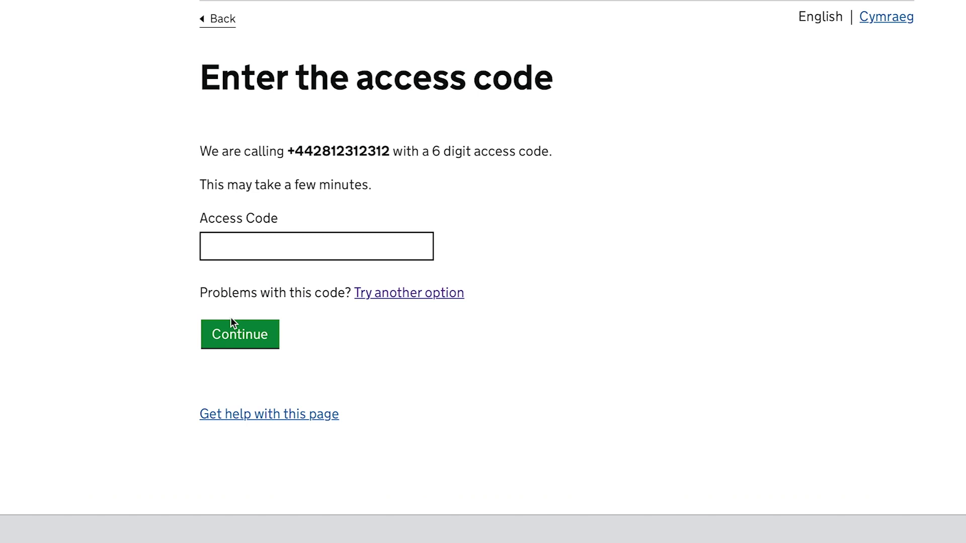
click(232, 247)
text(1)
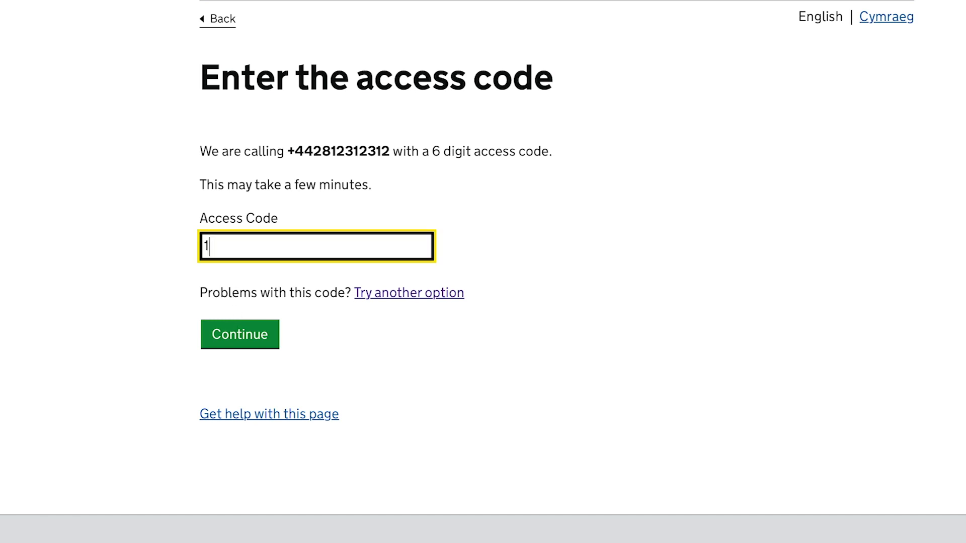
text(23456)
click(229, 333)
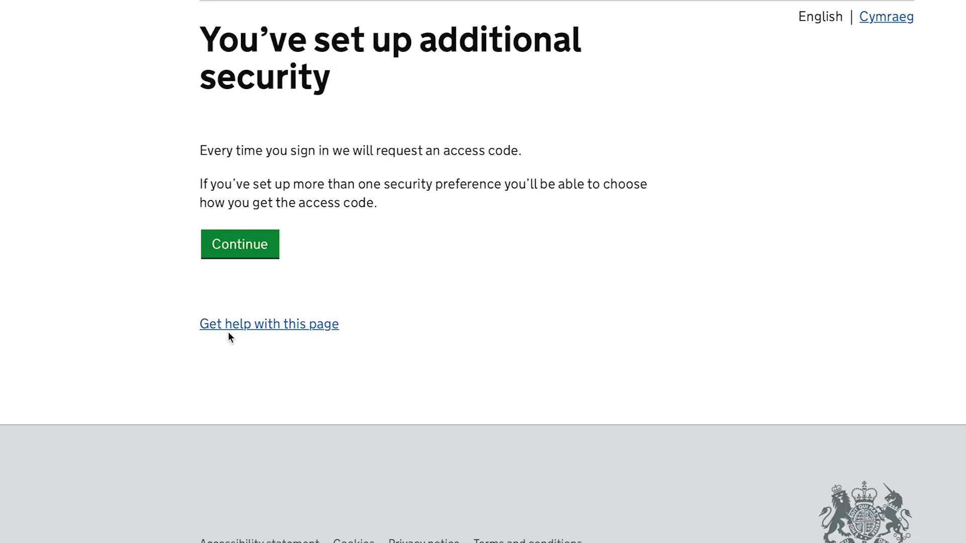
Check that security preferences list two text-message numbers and a voice-call landline.
click(241, 244)
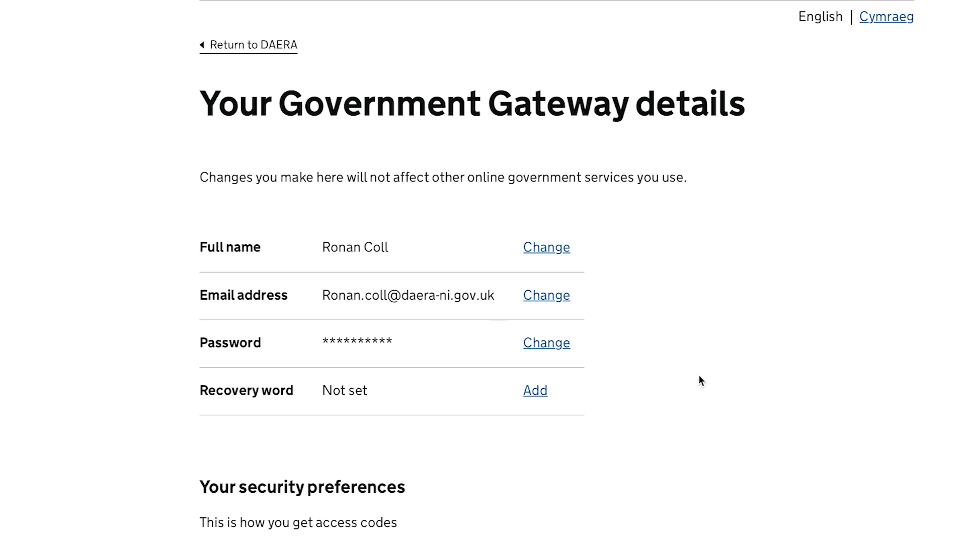
scroll(776, 388, down, 4)
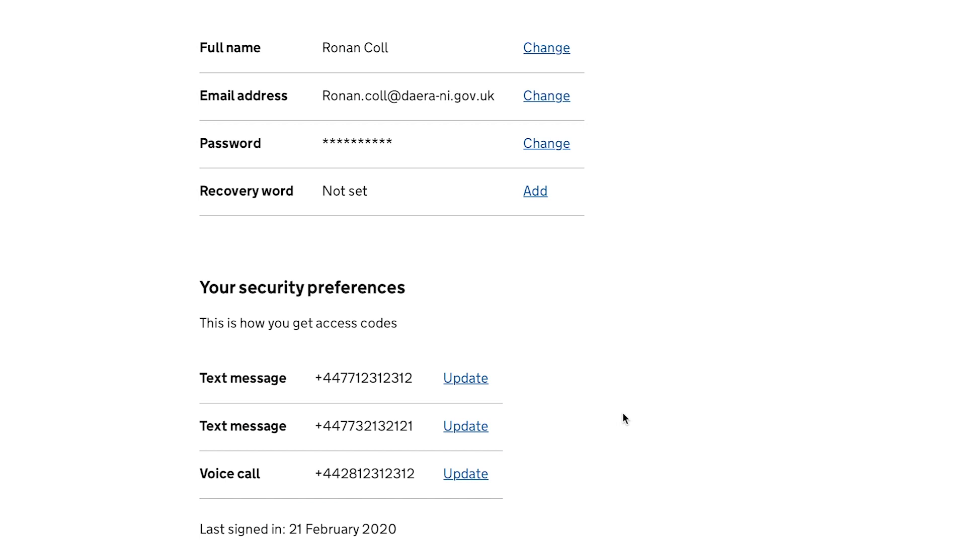
scroll(623, 418, up, 4)
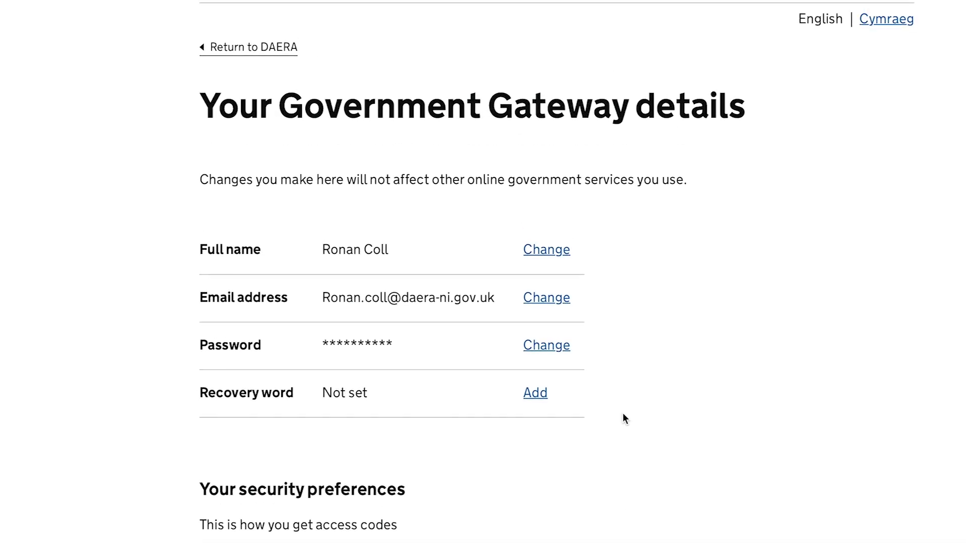
Go back to DAERA, log out, and reopen GG Sign in / register.
click(246, 46)
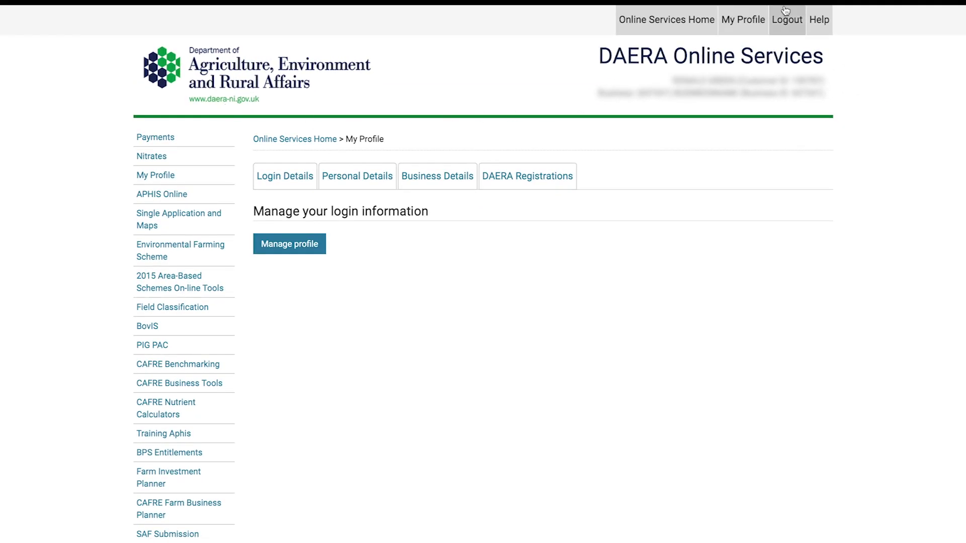
click(789, 21)
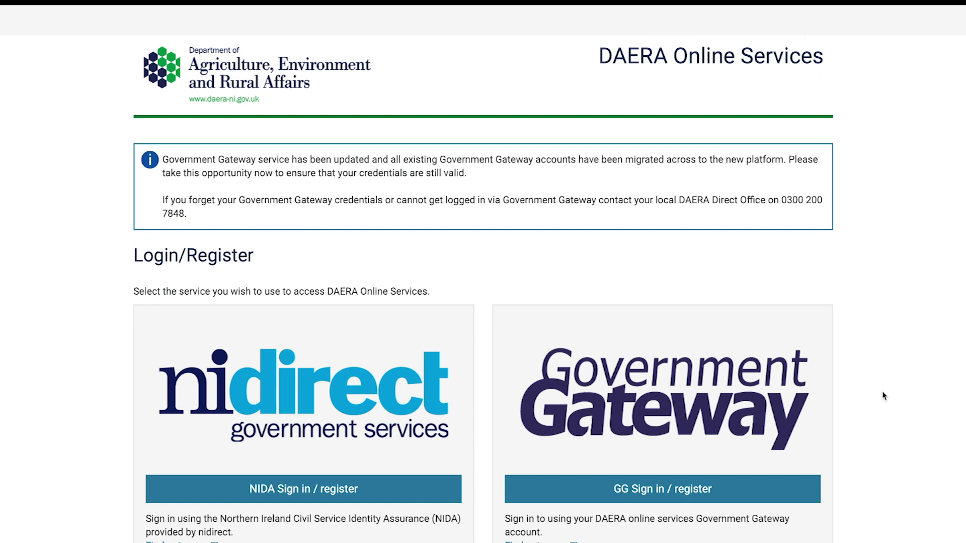
click(624, 493)
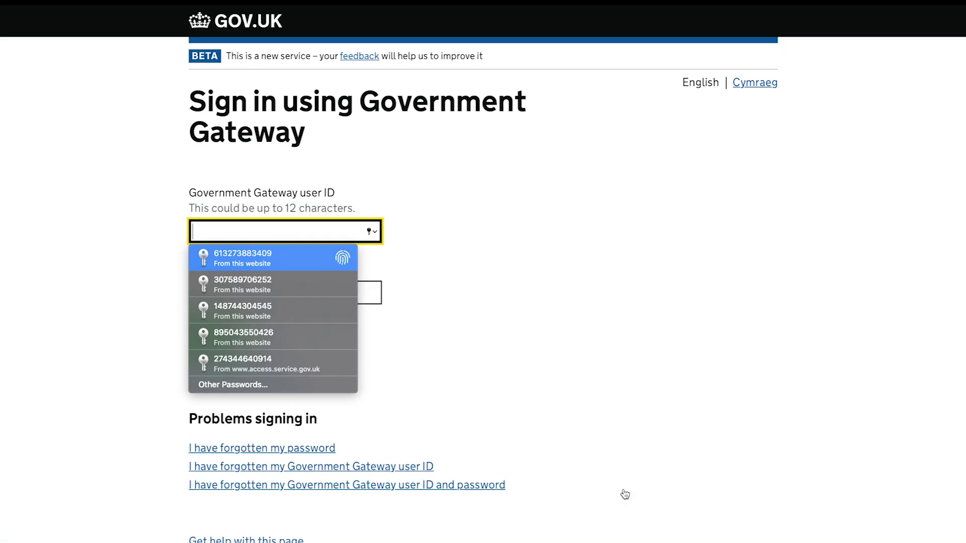
Sign in with the autofilled saved user ID and password, then choose the second text-message number.
key(Return)
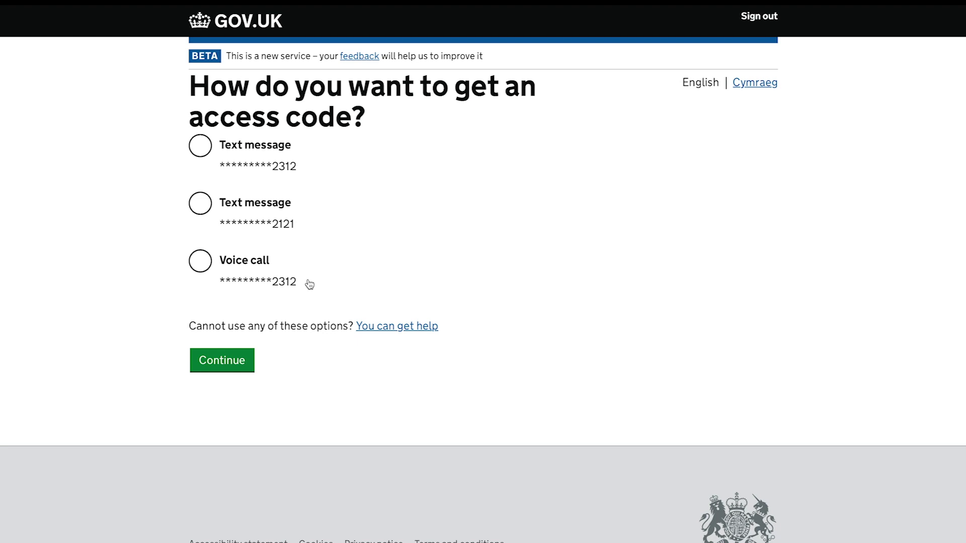
click(201, 205)
Continue with the second text-message option and submit the 6-digit access code received.
click(217, 361)
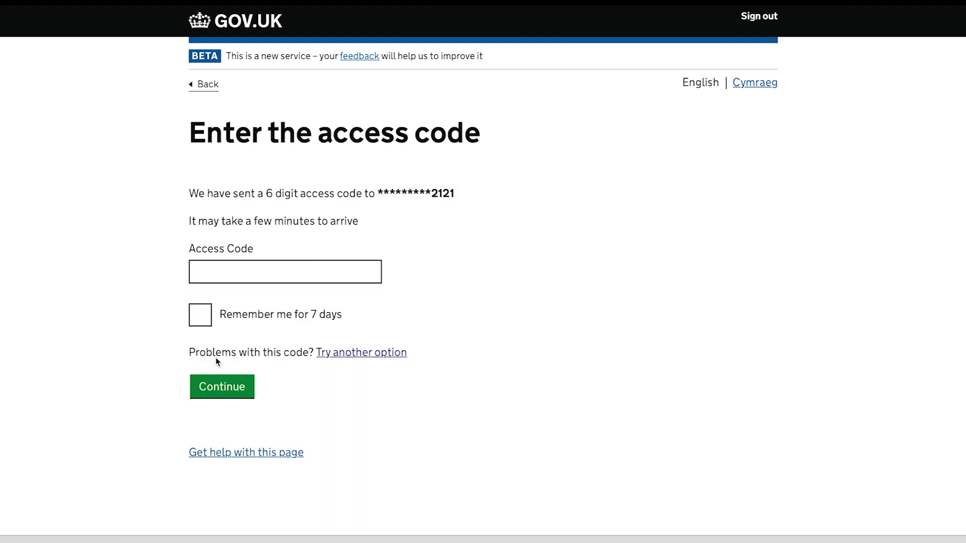
click(214, 271)
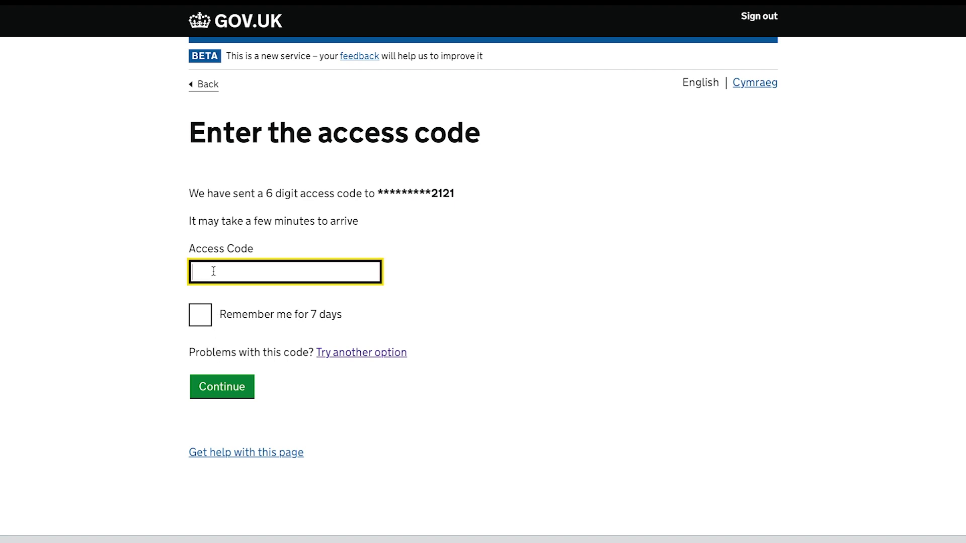
text(123456)
click(213, 391)
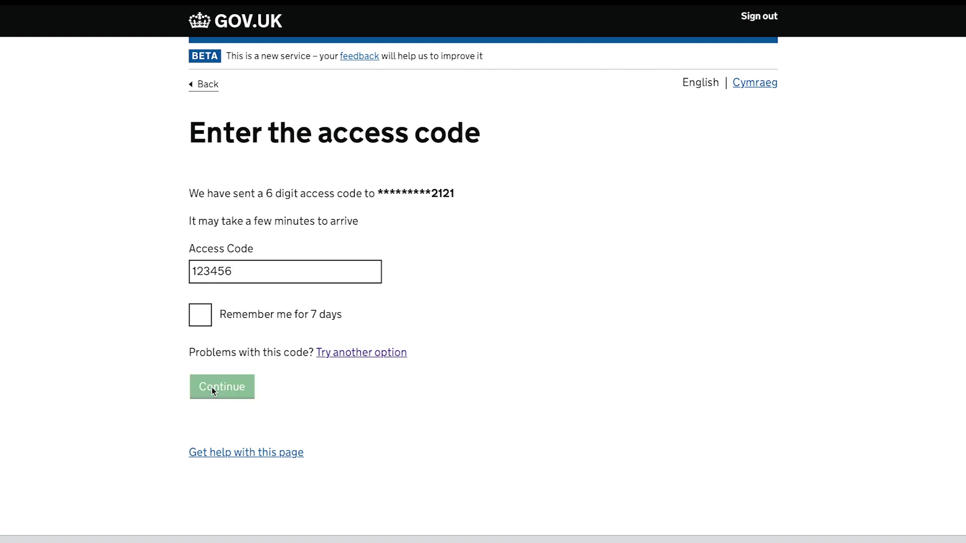